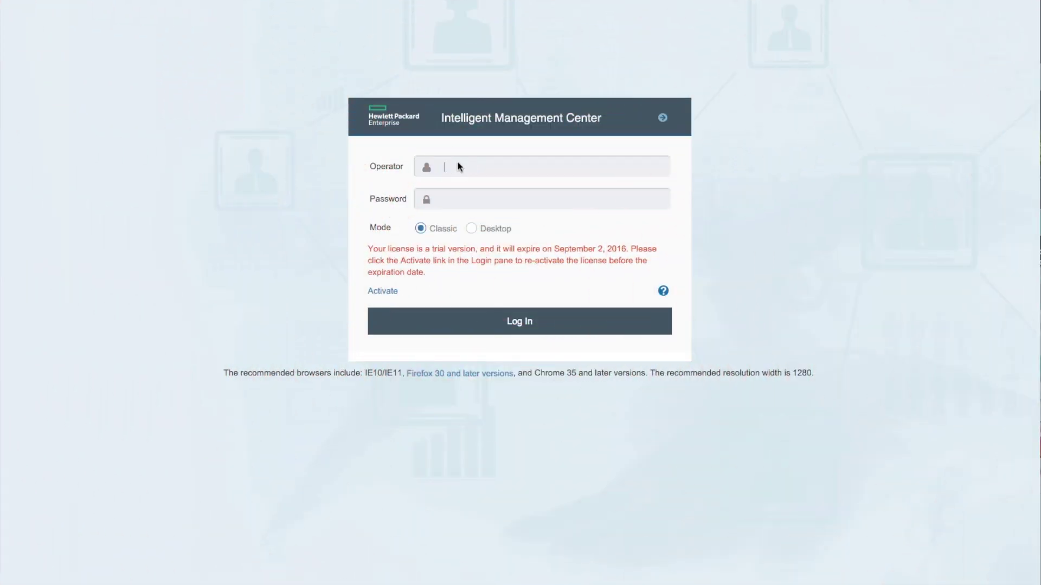
# Log in as admin with the account password, using Desktop login mode
pyautogui.write('admin')
pyautogui.press('Tab')
pyautogui.write('admin')
pyautogui.click(472, 229)
pyautogui.click(424, 229)
pyautogui.click(520, 325)
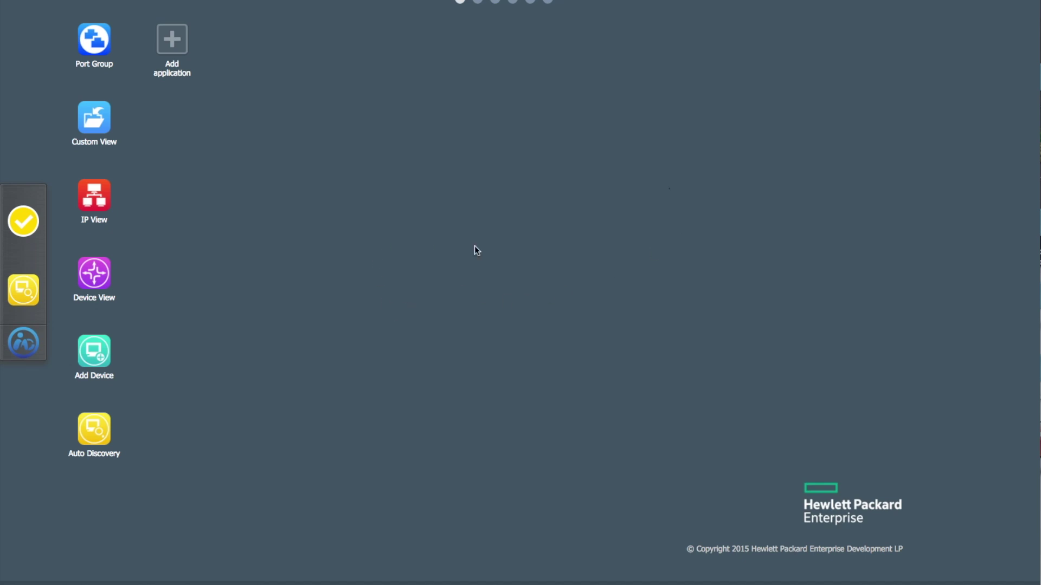
# Open Real-Time Alarms from the third application page, then move it top-right and shorten it
pyautogui.click(479, 2)
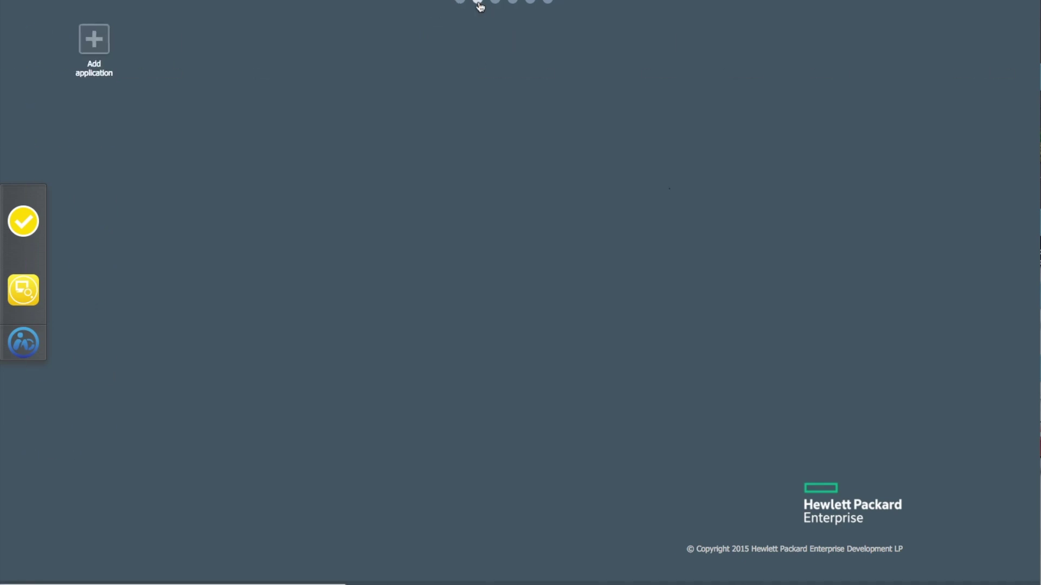
pyautogui.click(496, 4)
pyautogui.click(514, 4)
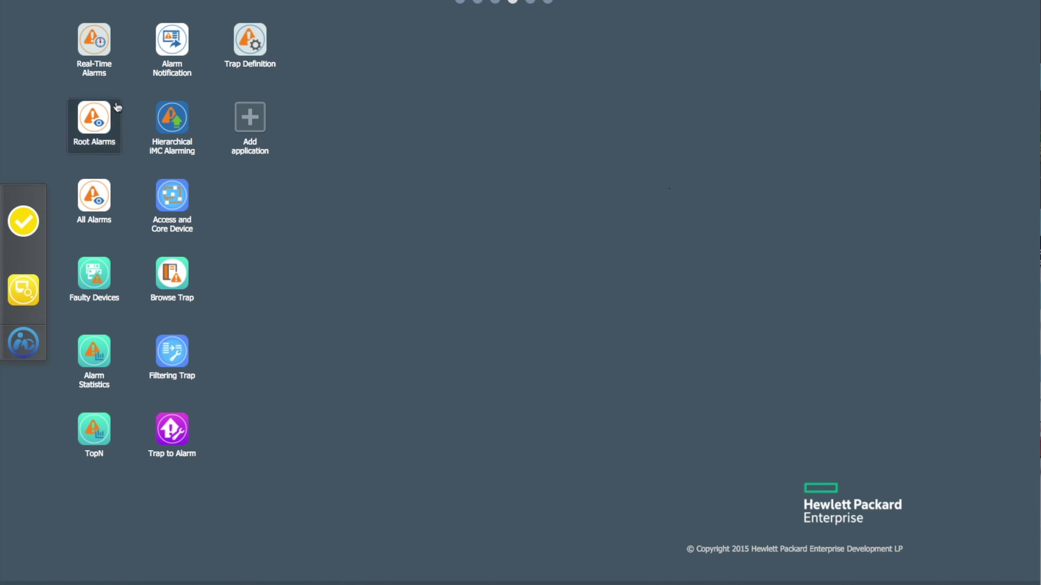
pyautogui.click(97, 51)
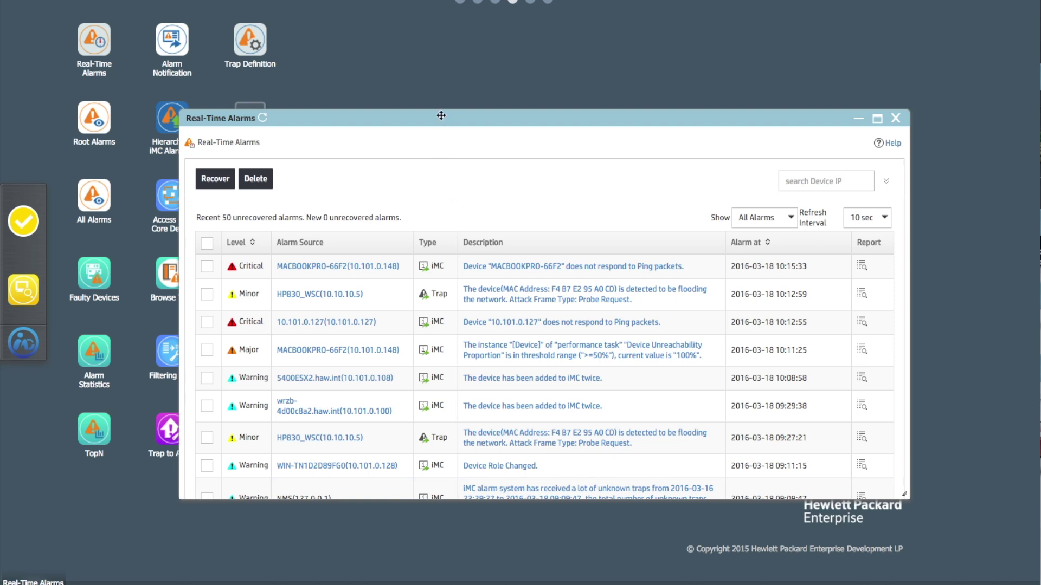
pyautogui.moveTo(440, 116); pyautogui.dragTo(583, 41)
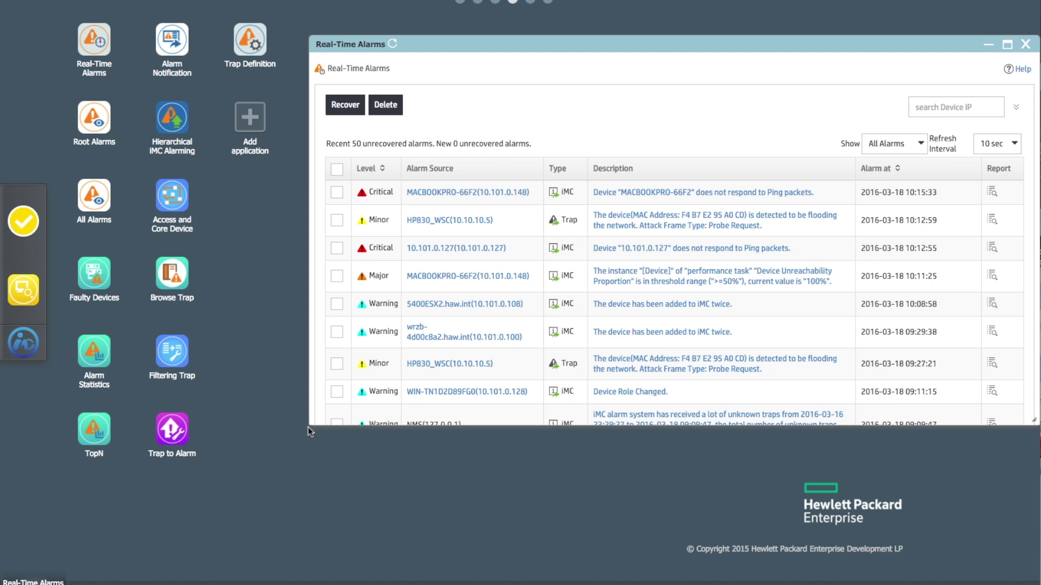
pyautogui.moveTo(309, 429); pyautogui.dragTo(344, 371)
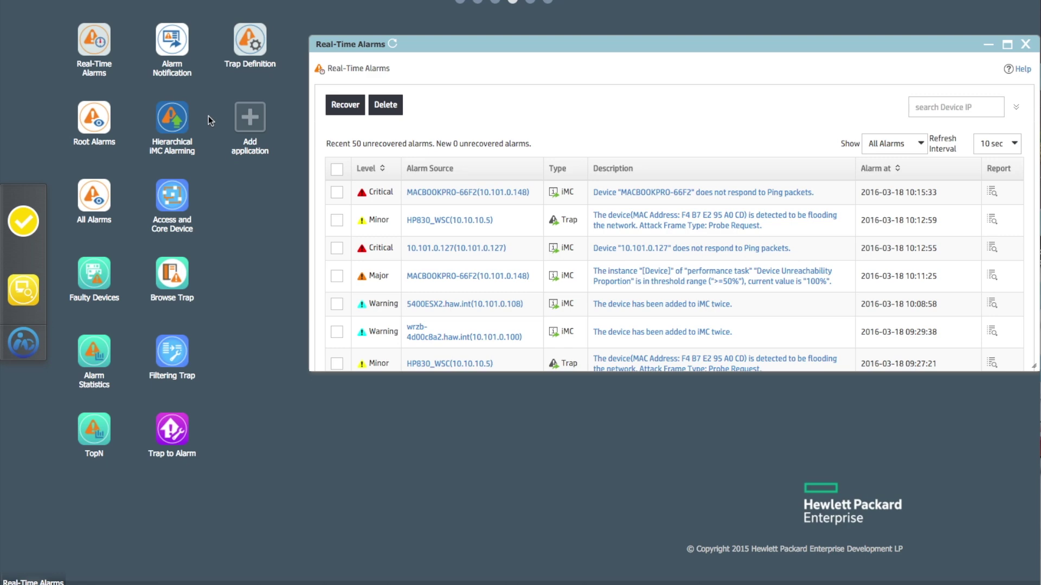
# Open Browse Trap, move it aside, and scroll through the Real-Time Alarms list
pyautogui.click(172, 275)
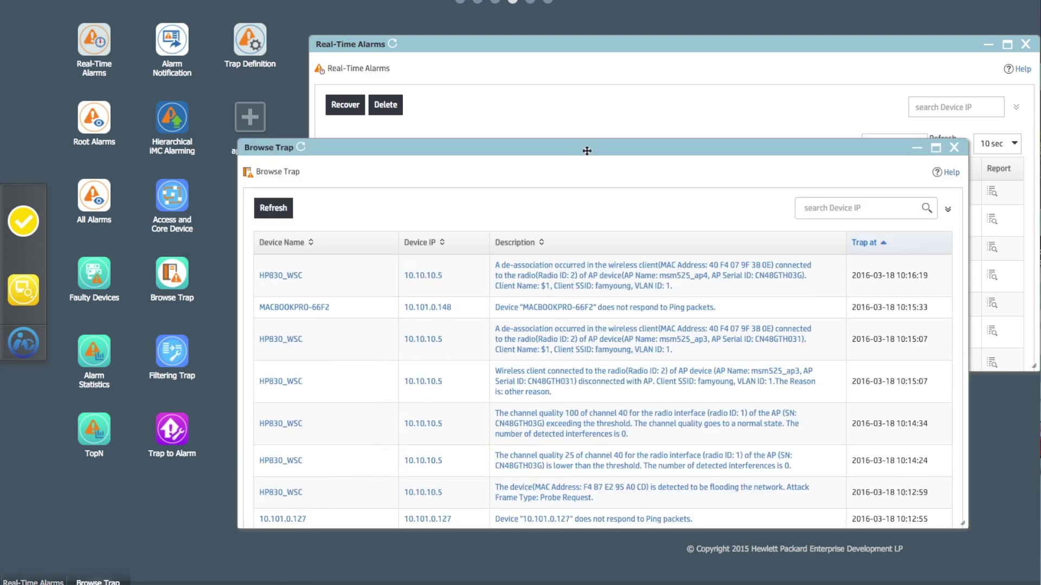
pyautogui.moveTo(586, 150); pyautogui.dragTo(424, 170)
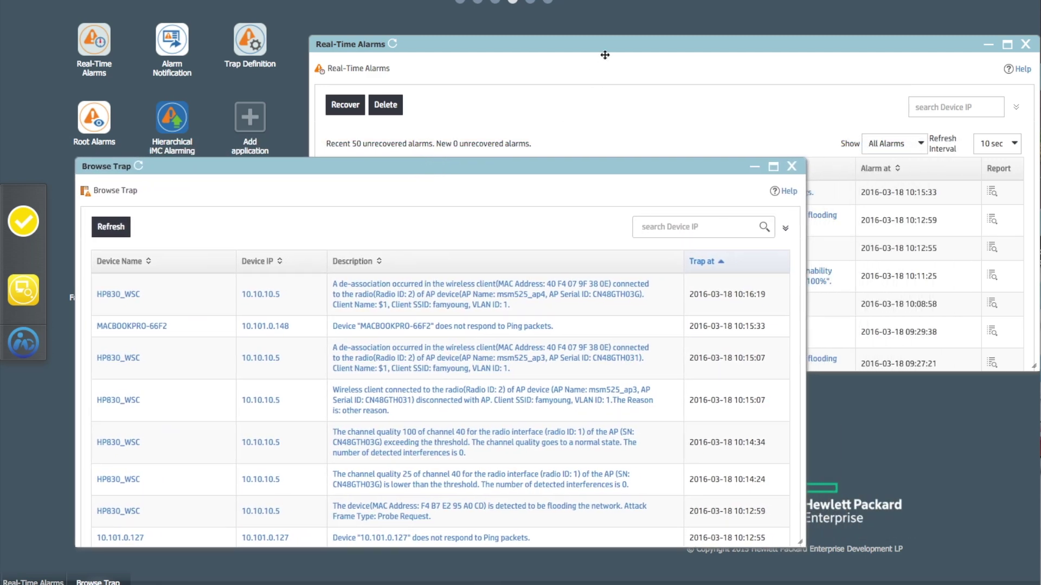
pyautogui.click(620, 43)
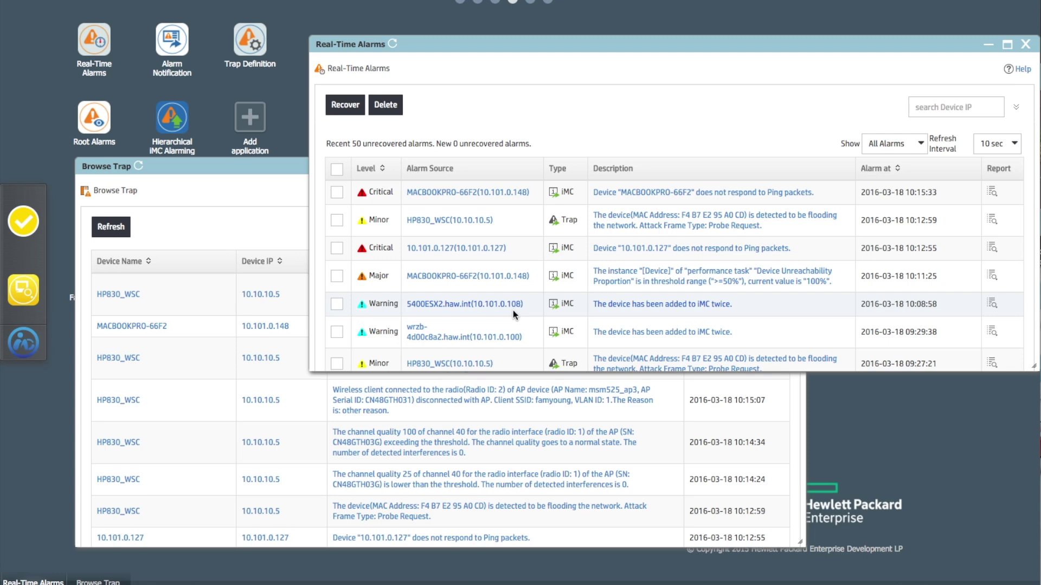
pyautogui.scroll(-1, 507, 312)
pyautogui.scroll(-5, 508, 311)
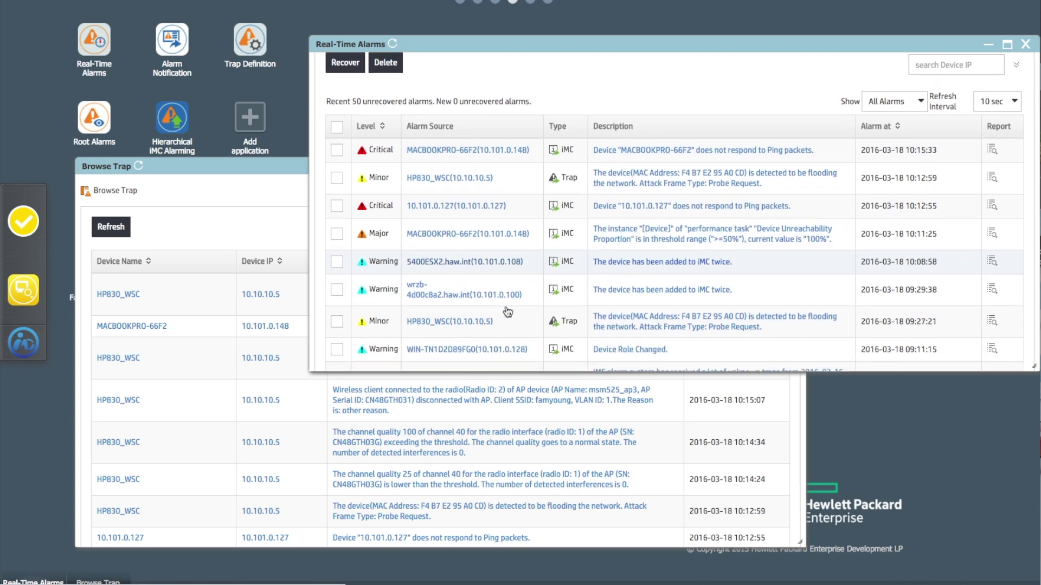
pyautogui.scroll(-5, 505, 306)
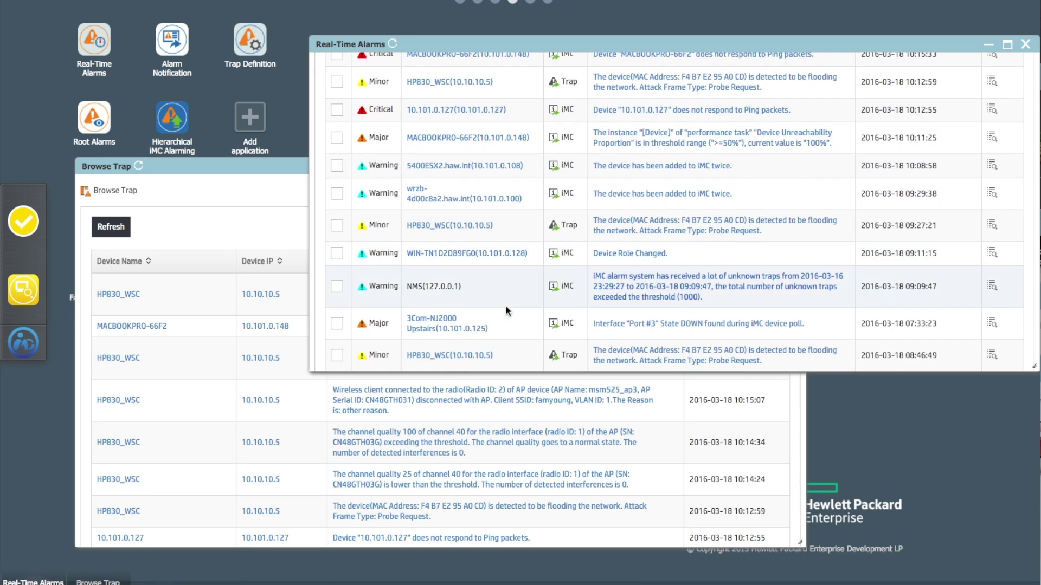
pyautogui.scroll(-3, 505, 307)
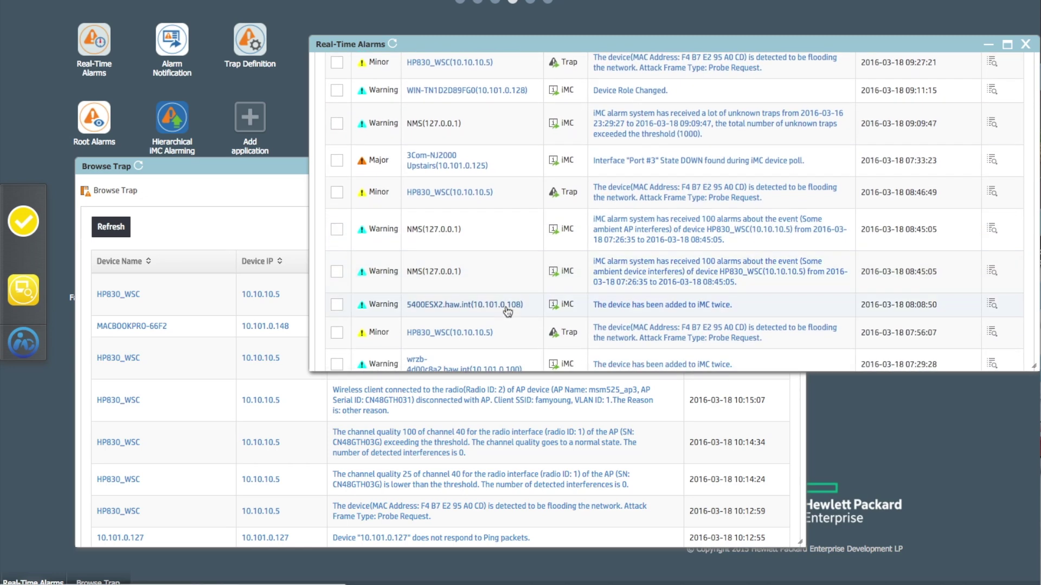
pyautogui.scroll(4, 506, 311)
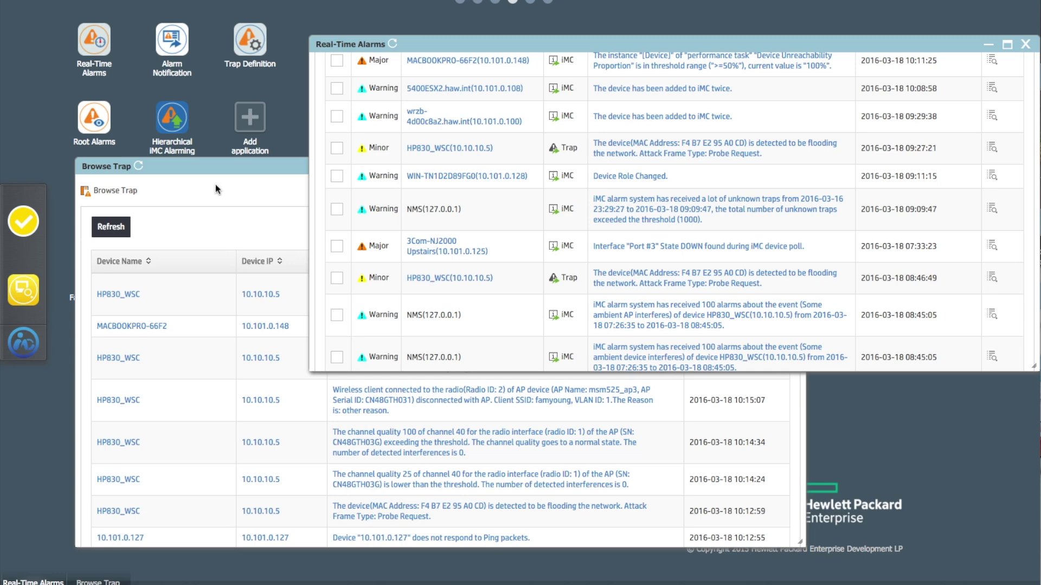
# Position the Browse Trap window directly below Real-Time Alarms on the right
pyautogui.click(211, 165)
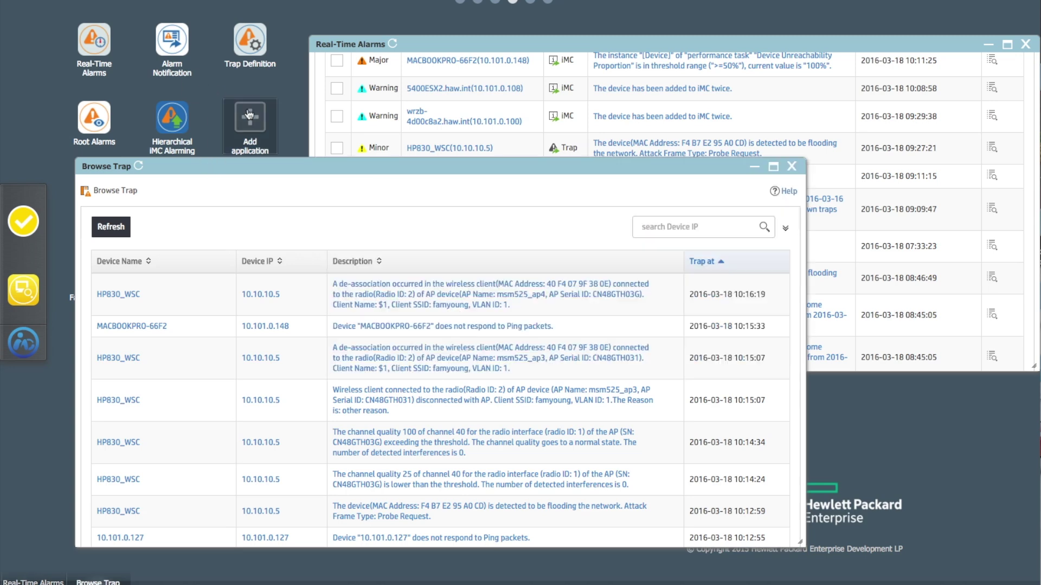
pyautogui.moveTo(217, 170); pyautogui.dragTo(538, 187)
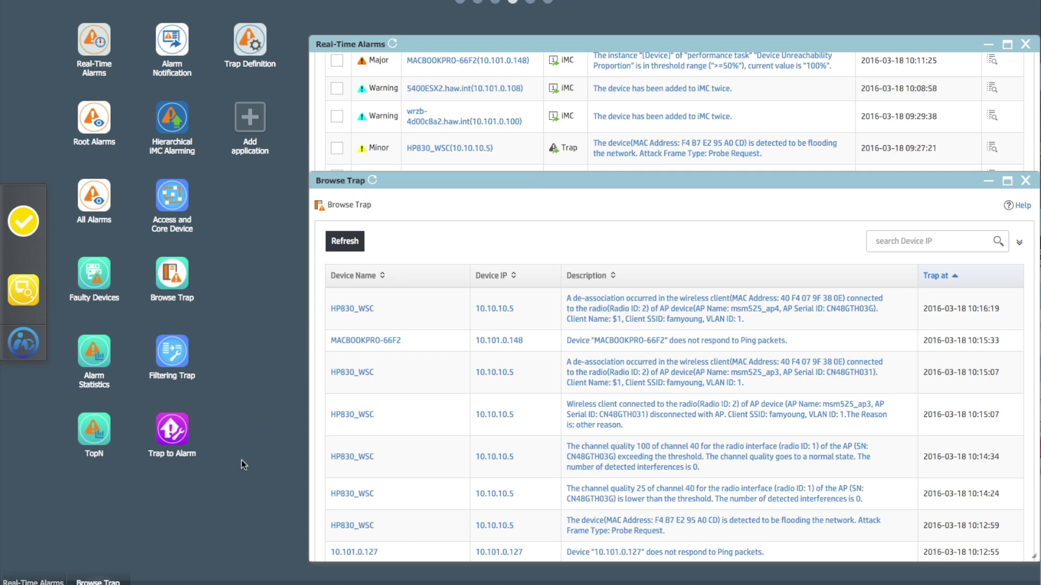
pyautogui.click(251, 128)
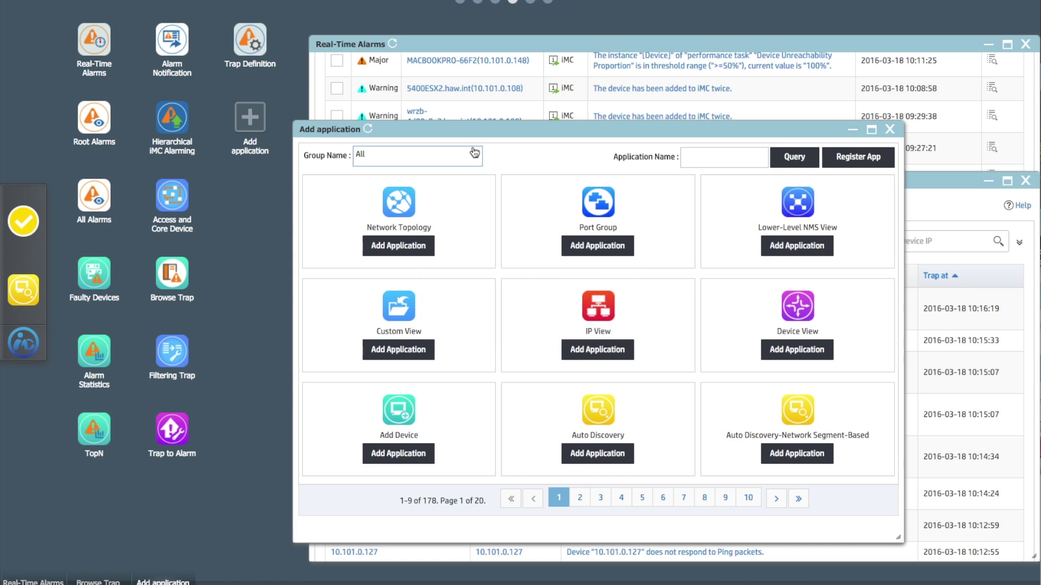
# Filter Add application by the Alarm group and page through its 14 applications
pyautogui.click(479, 156)
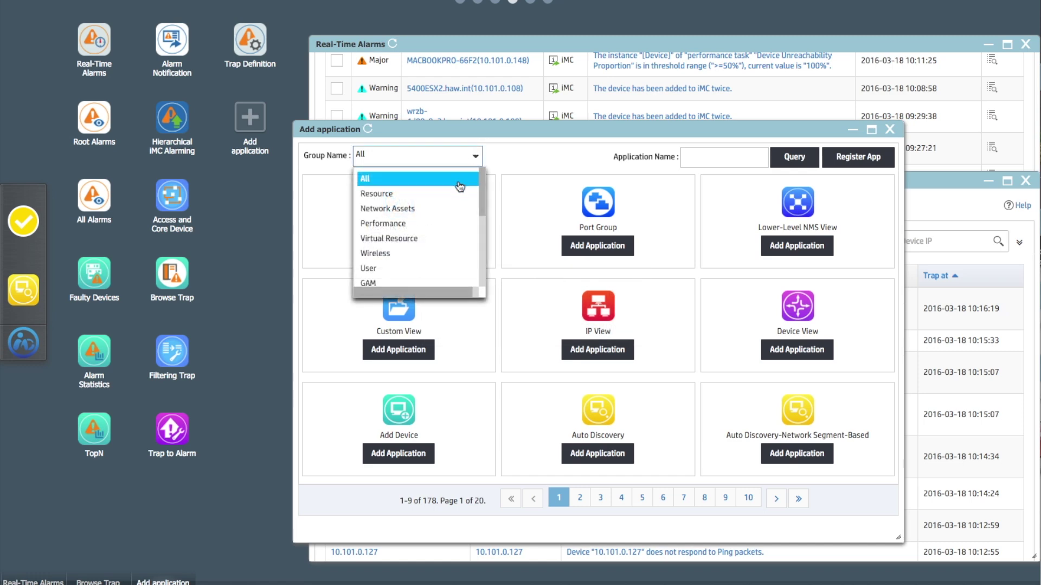
pyautogui.click(483, 194)
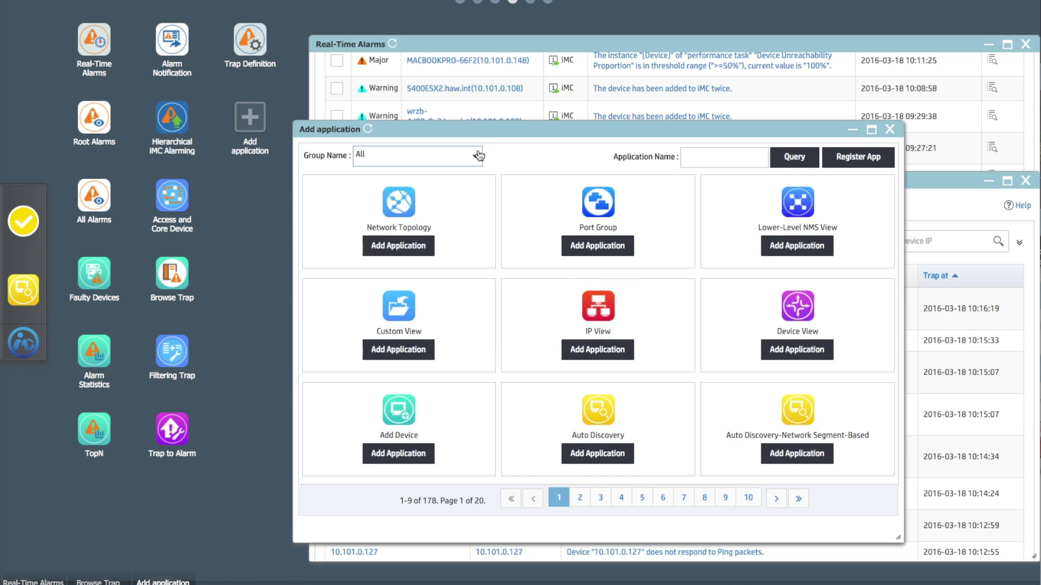
pyautogui.click(475, 159)
pyautogui.scroll(-4, 431, 268)
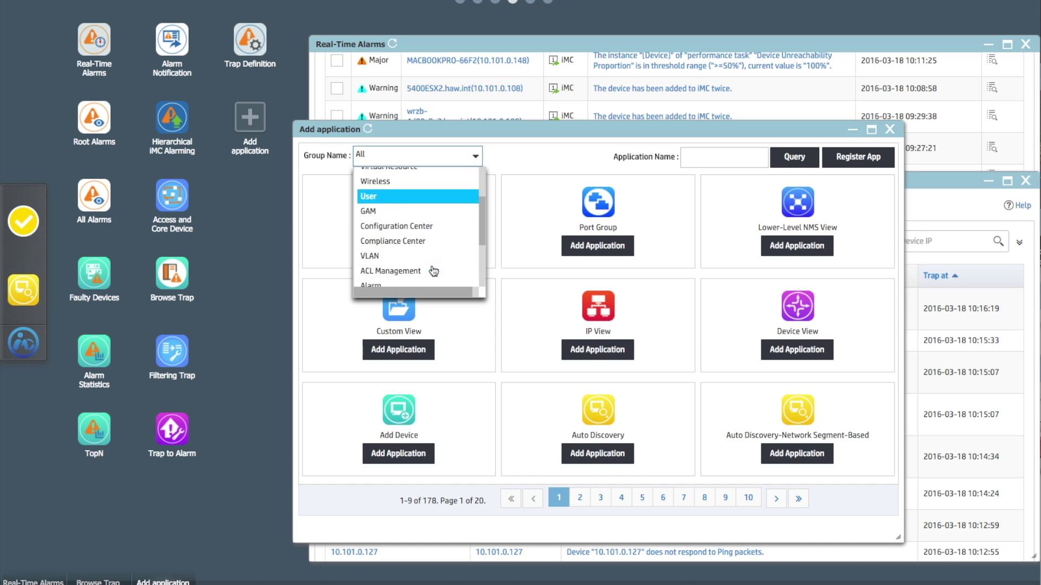
pyautogui.scroll(-2, 434, 271)
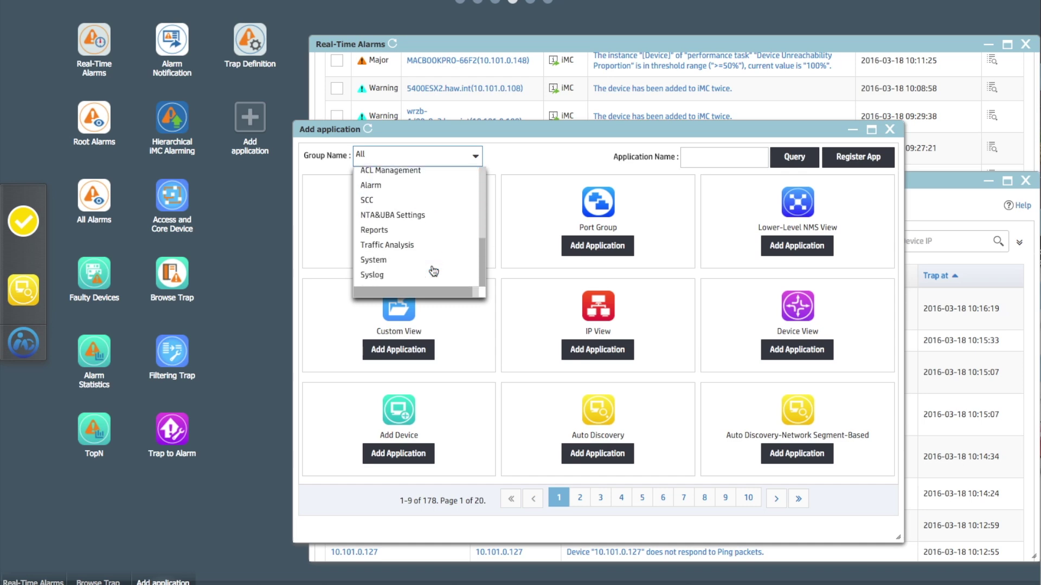
pyautogui.scroll(1, 433, 271)
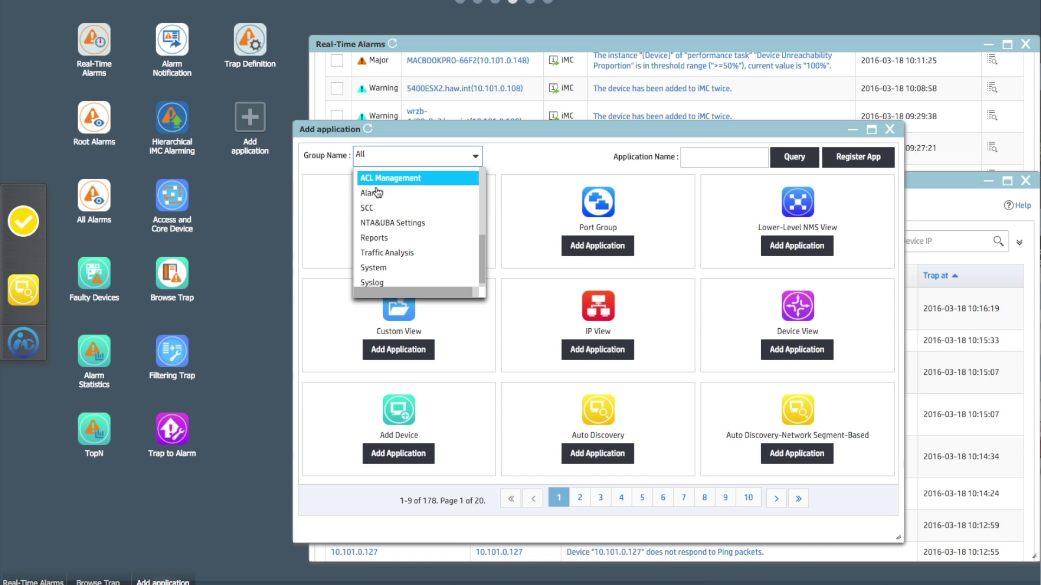
pyautogui.click(407, 198)
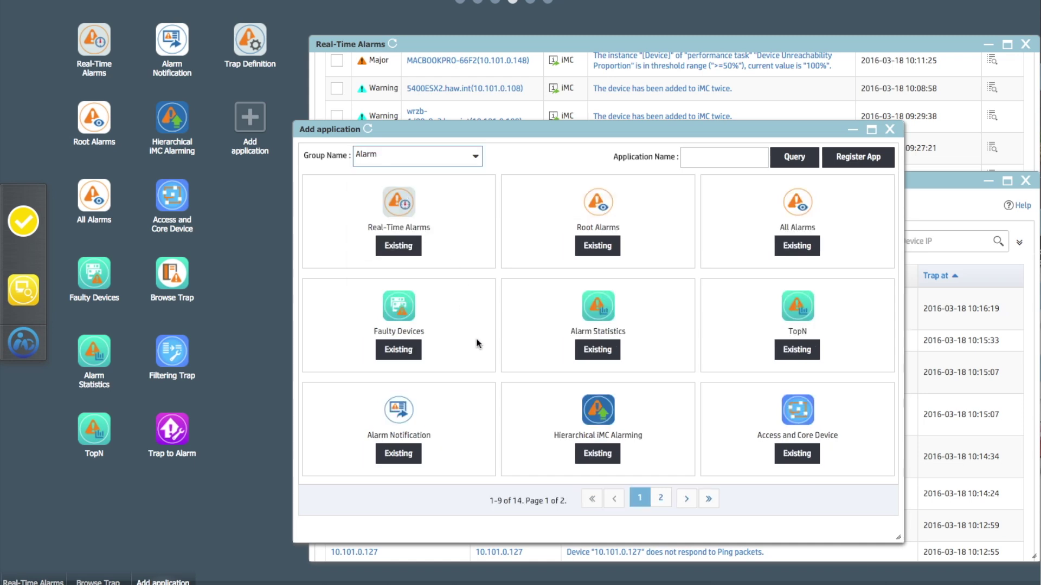
pyautogui.click(661, 499)
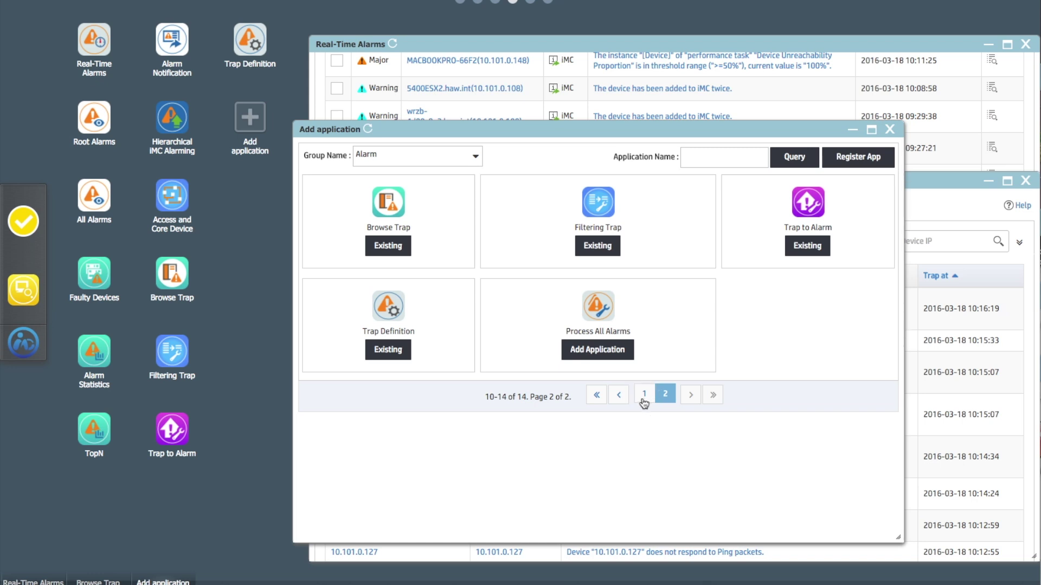
pyautogui.click(644, 395)
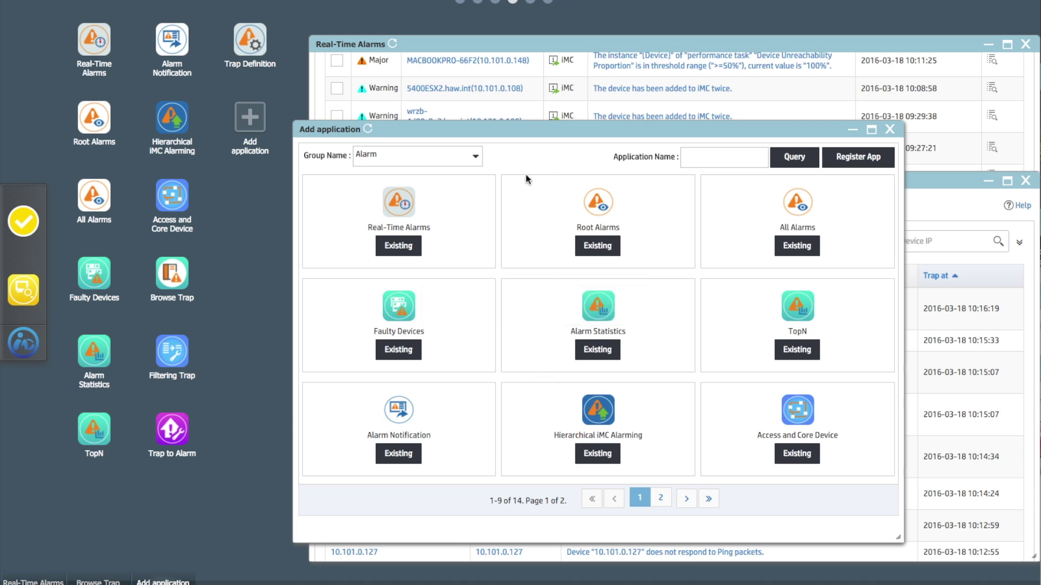
# Add Device View from the Resource group to the desktop and close the dialog
pyautogui.click(428, 162)
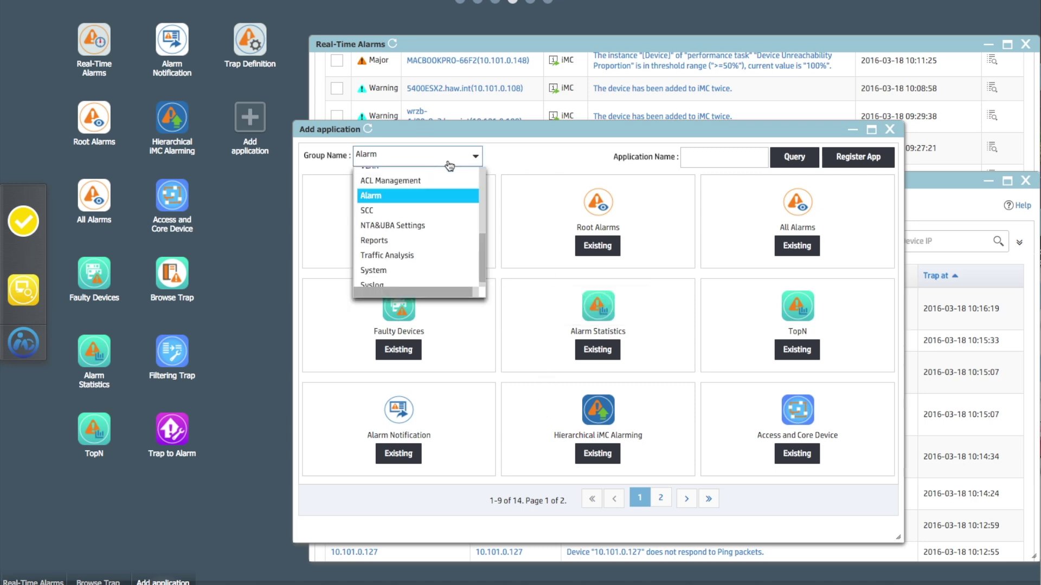
pyautogui.moveTo(483, 229); pyautogui.dragTo(480, 179)
pyautogui.click(407, 196)
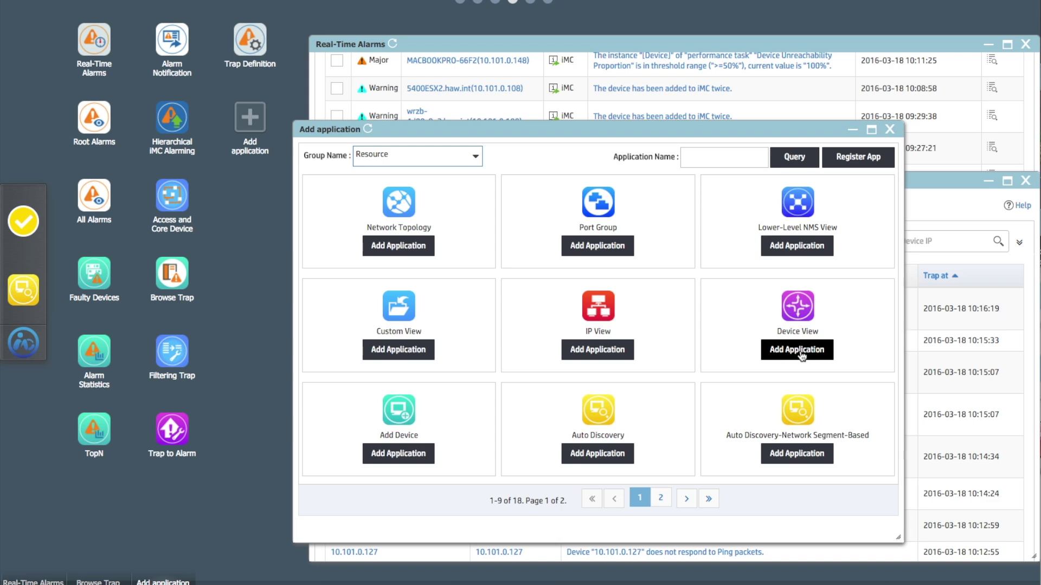
pyautogui.click(801, 355)
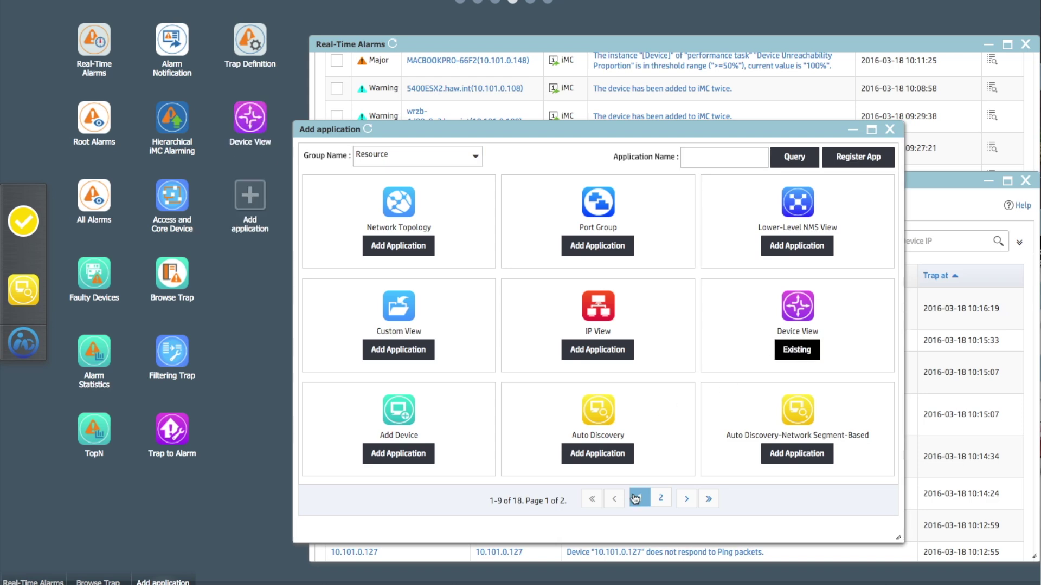
pyautogui.click(889, 129)
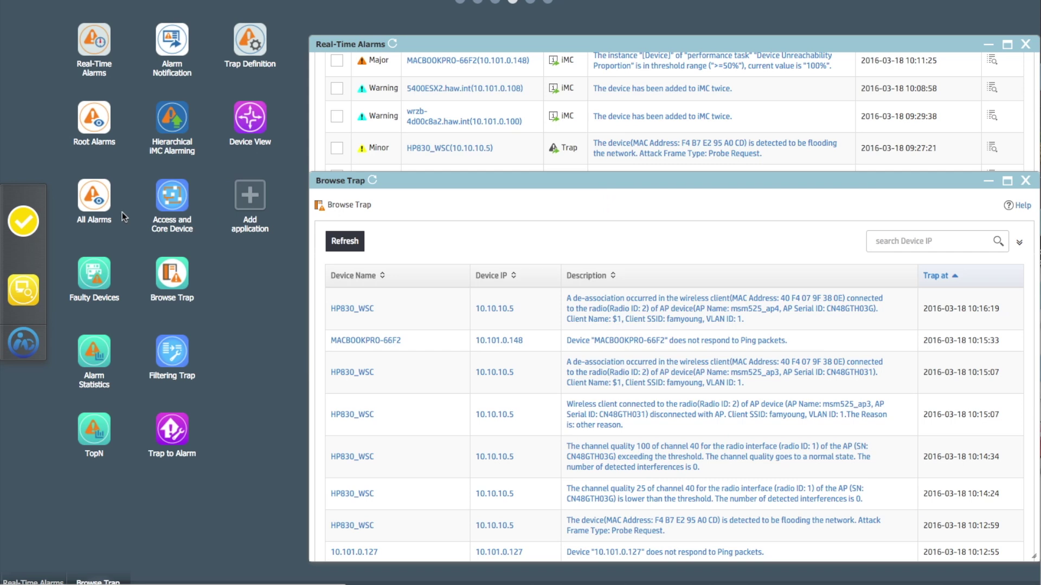
# Open Device View and place it at the lower right beside Browse Trap
pyautogui.click(250, 117)
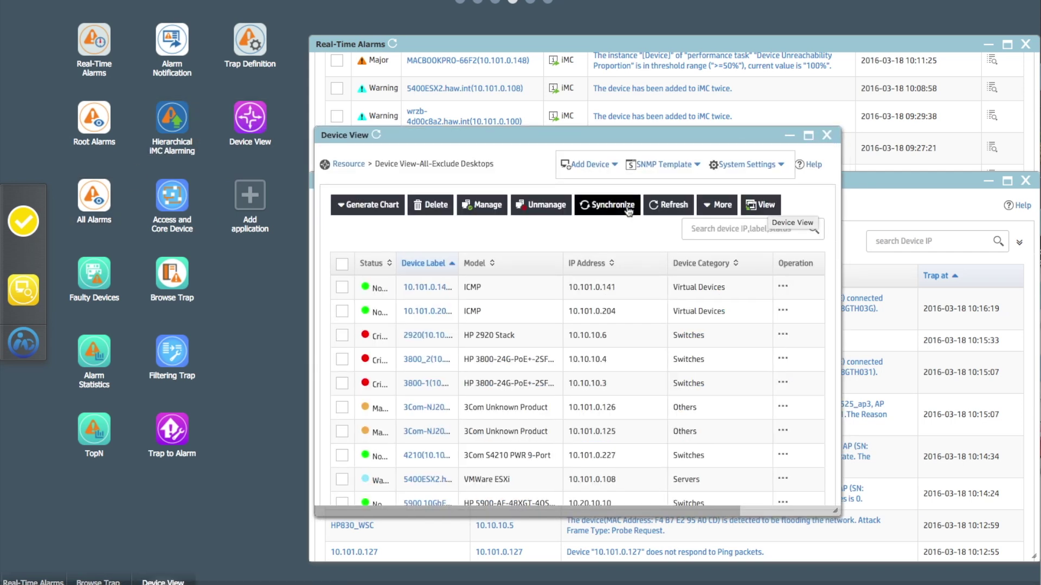
pyautogui.moveTo(580, 136); pyautogui.dragTo(297, 122)
pyautogui.scroll(-1, 250, 425)
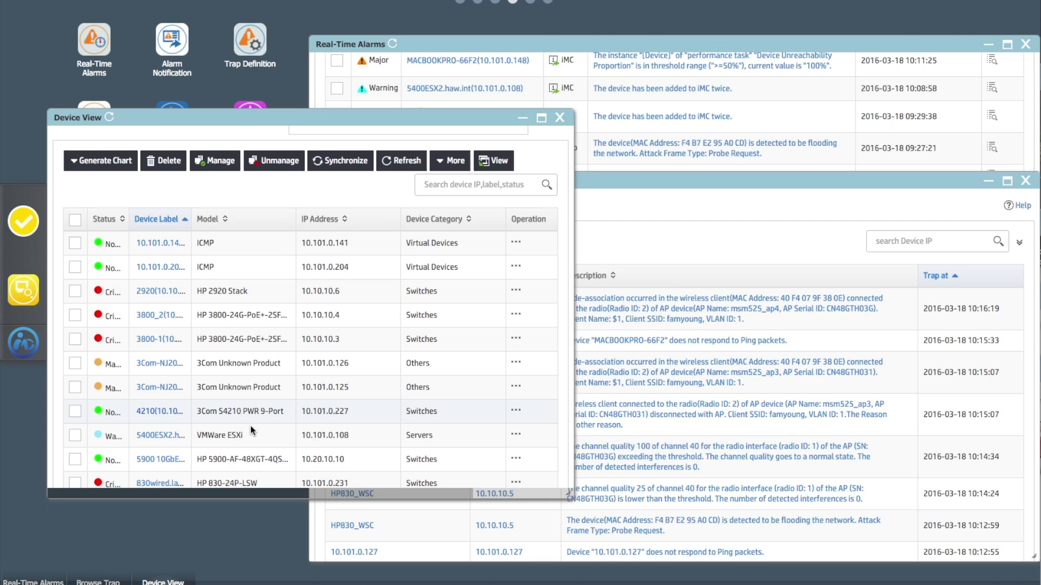
pyautogui.scroll(1, 251, 425)
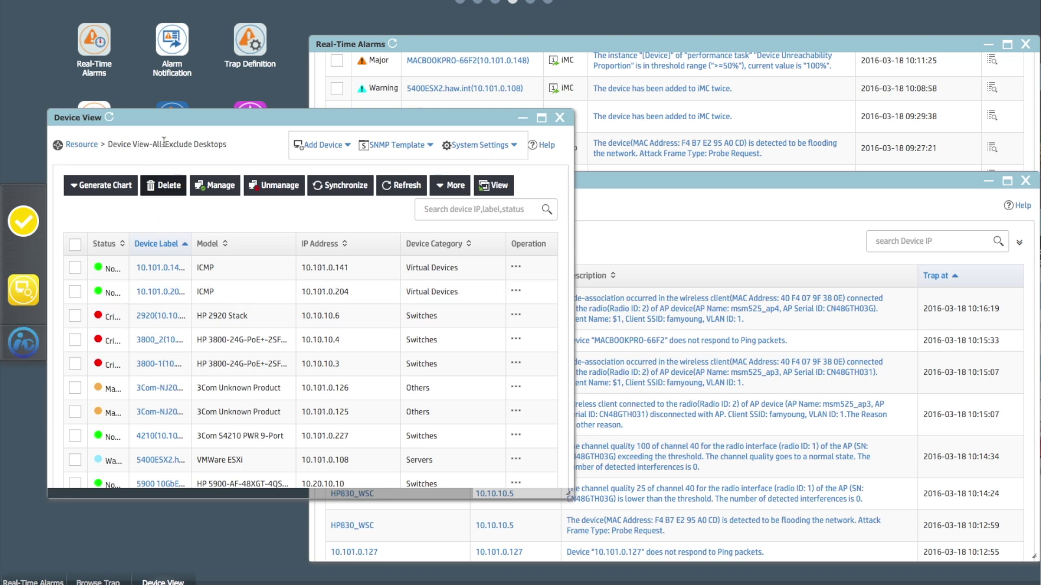
pyautogui.moveTo(176, 119); pyautogui.dragTo(641, 160)
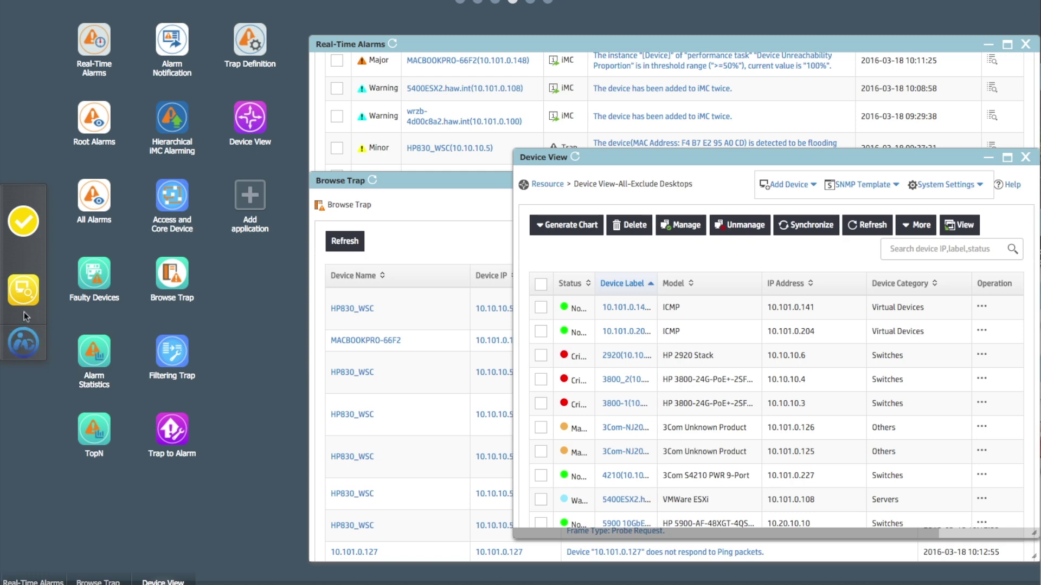
# Choose Classic from the IMC sidebar user menu
pyautogui.click(28, 345)
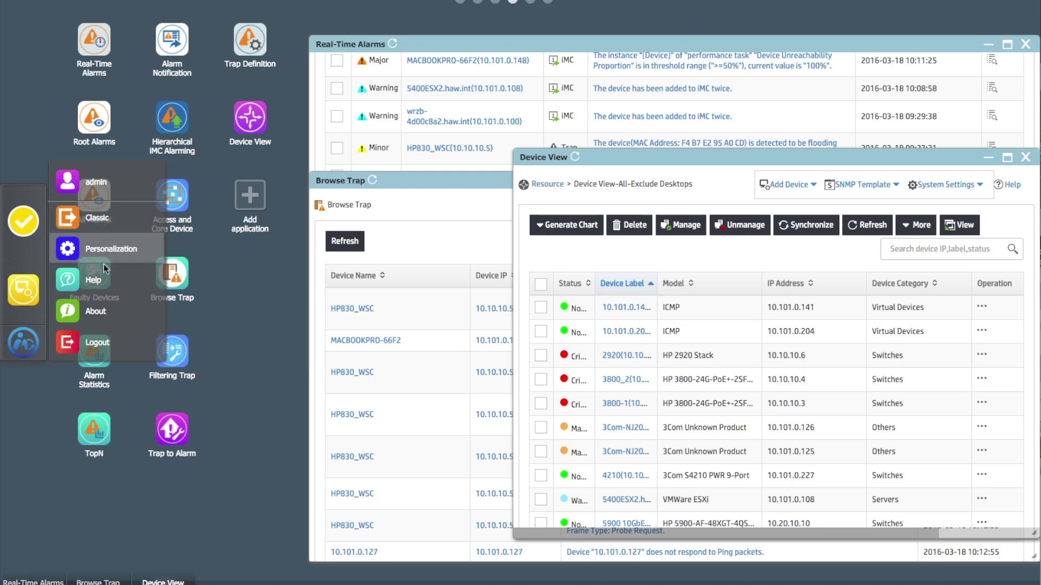
pyautogui.click(98, 224)
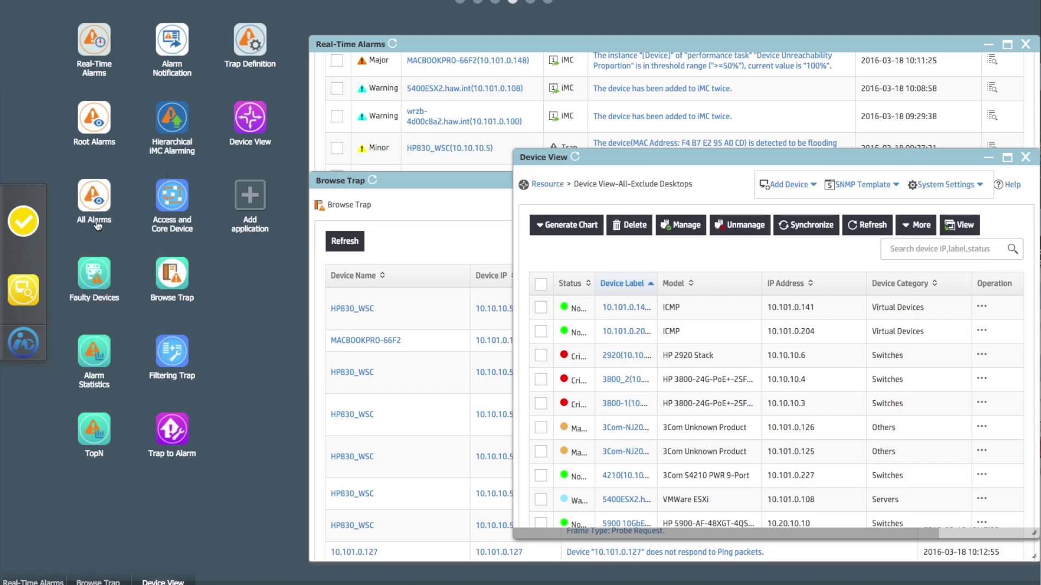